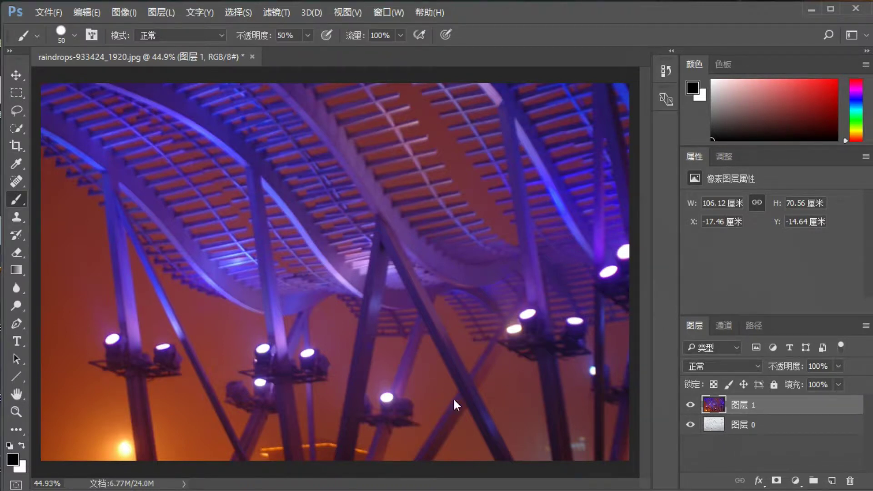
Step: Toggle the night-lights layer's visibility to compare it with the raindrops, leaving it visible
click(692, 403)
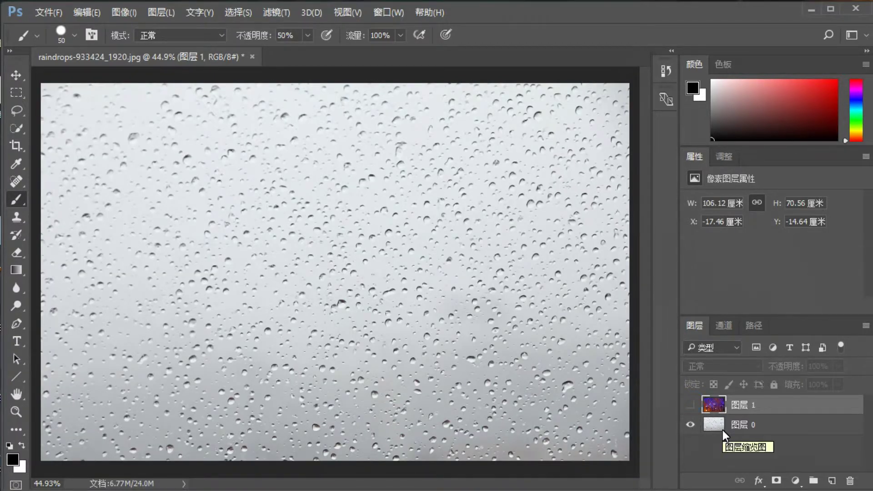
click(689, 403)
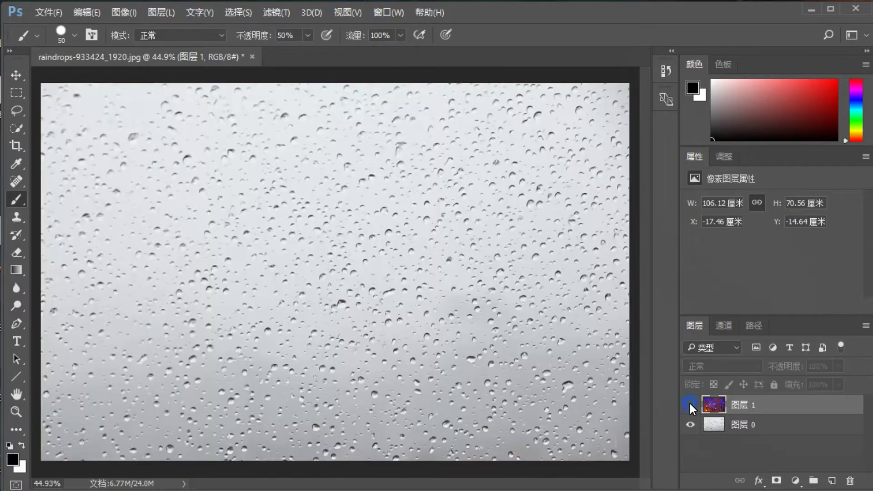
click(690, 403)
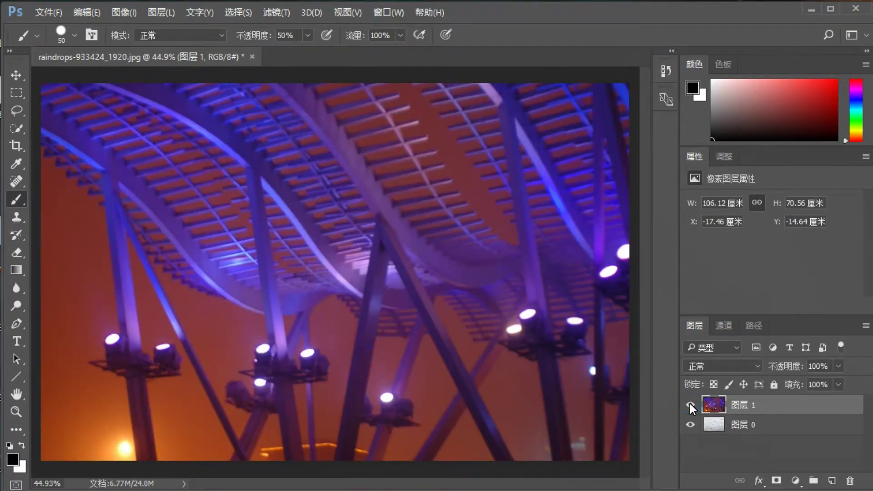
click(690, 403)
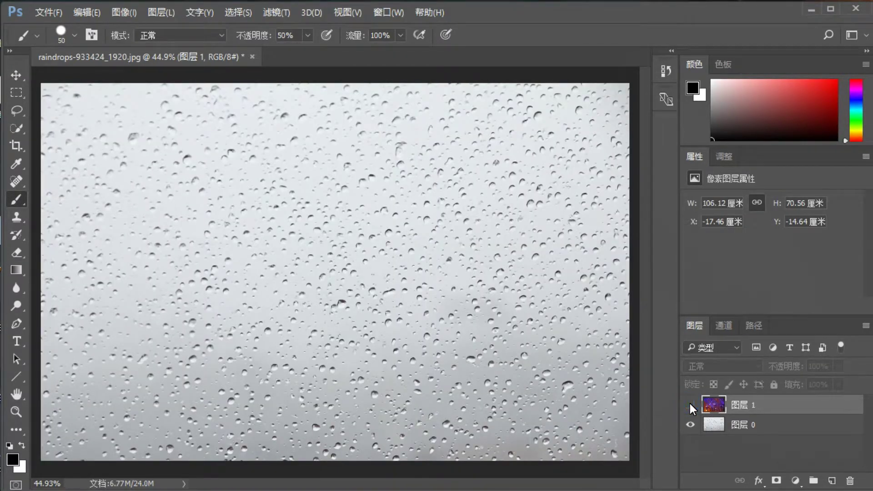
click(690, 402)
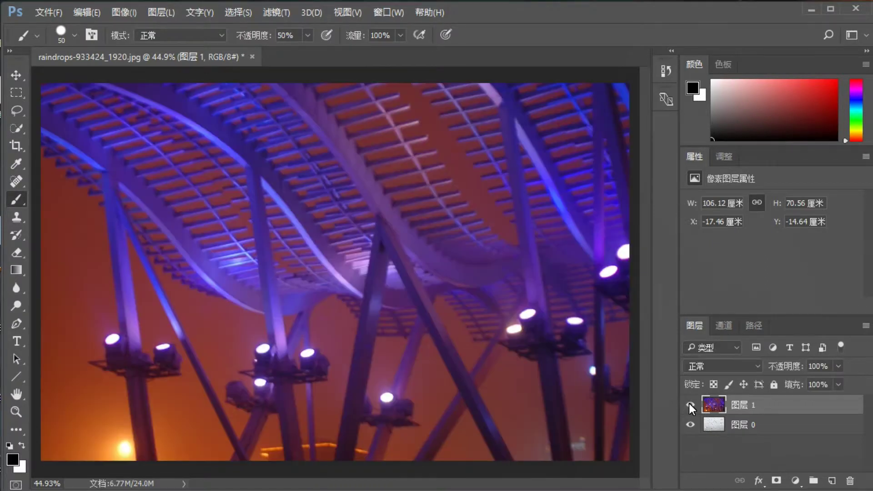
click(688, 402)
Step: Apply a Gaussian Blur of radius 19.4 pixels to the night-lights layer
click(277, 10)
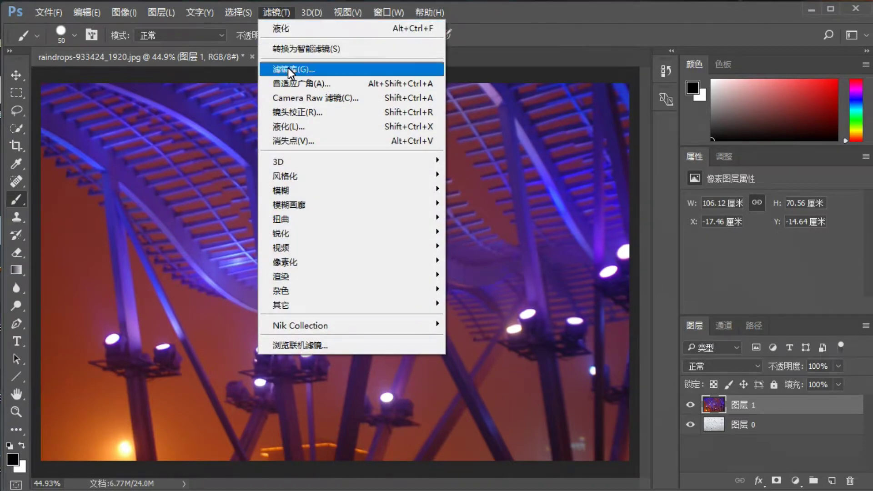
mouse_move(293, 190)
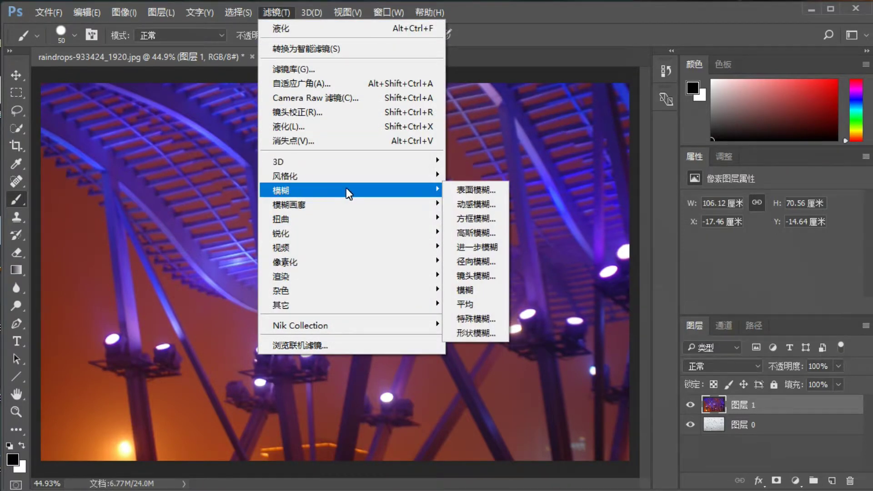
click(463, 236)
drag(542, 380, 544, 383)
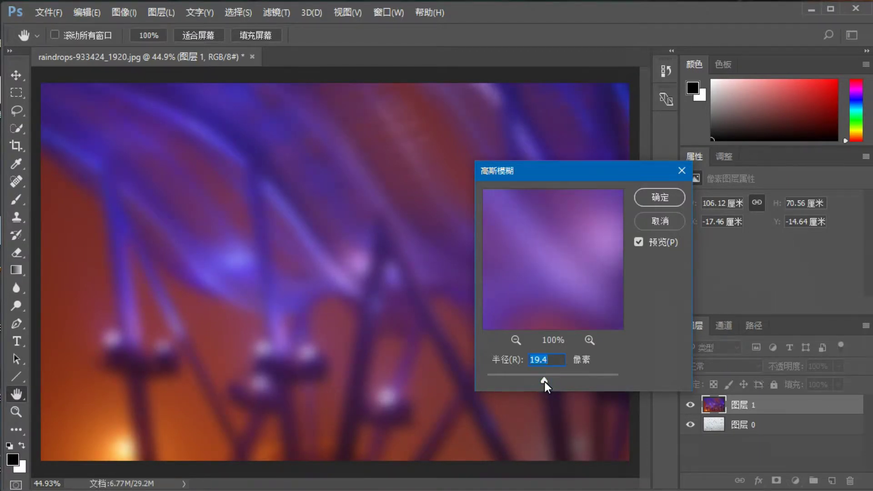
click(650, 198)
key(b)
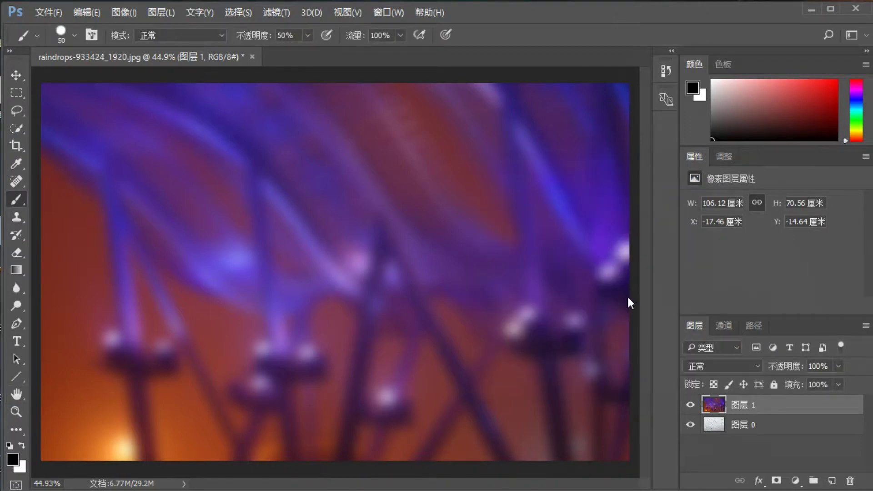
Step: Set the lights layer to Soft Light and lower the raindrop layer's opacity to 35%
click(746, 365)
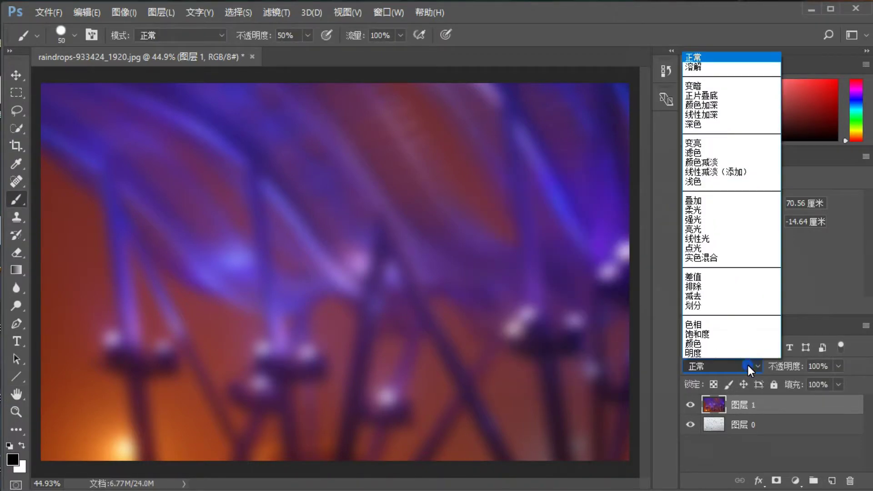
click(748, 212)
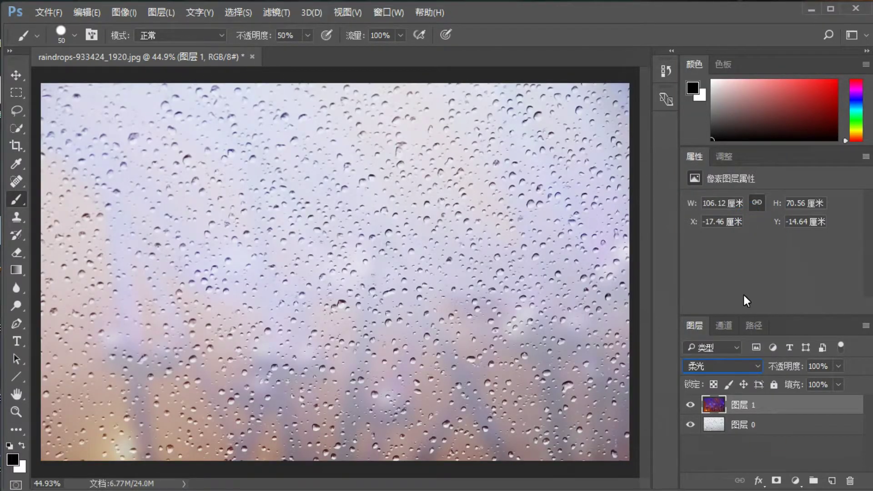
click(747, 422)
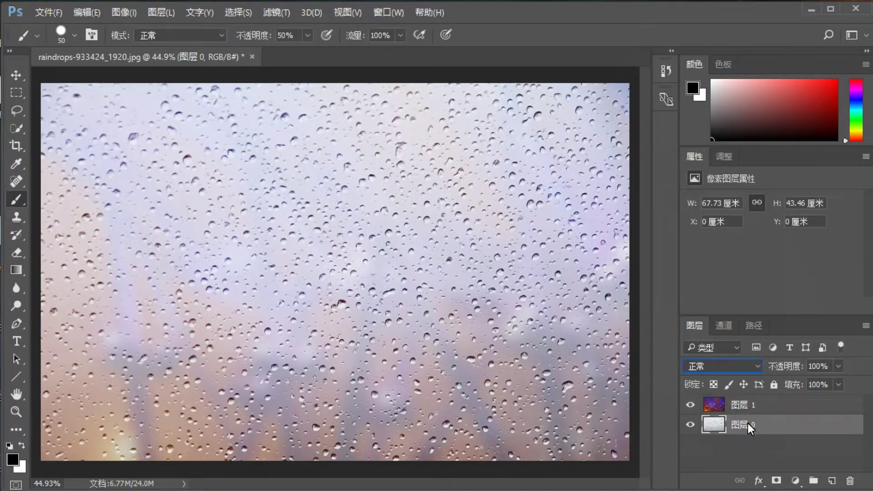
click(837, 367)
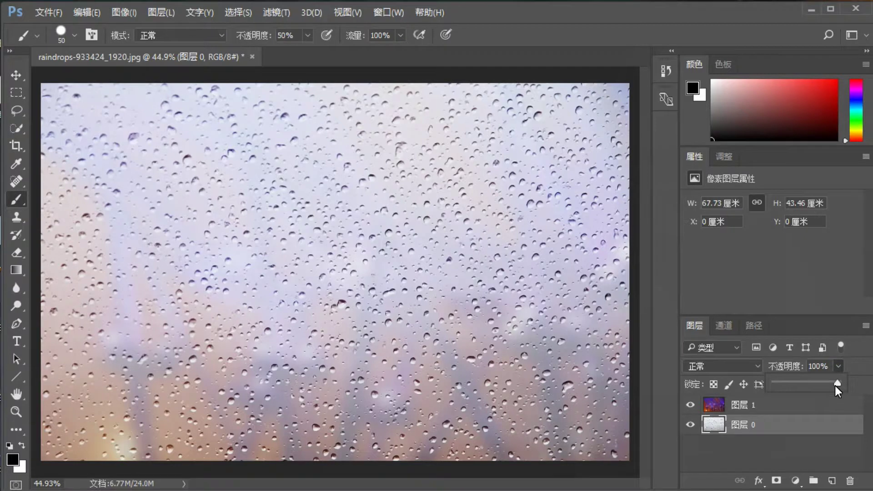
drag(809, 387, 797, 386)
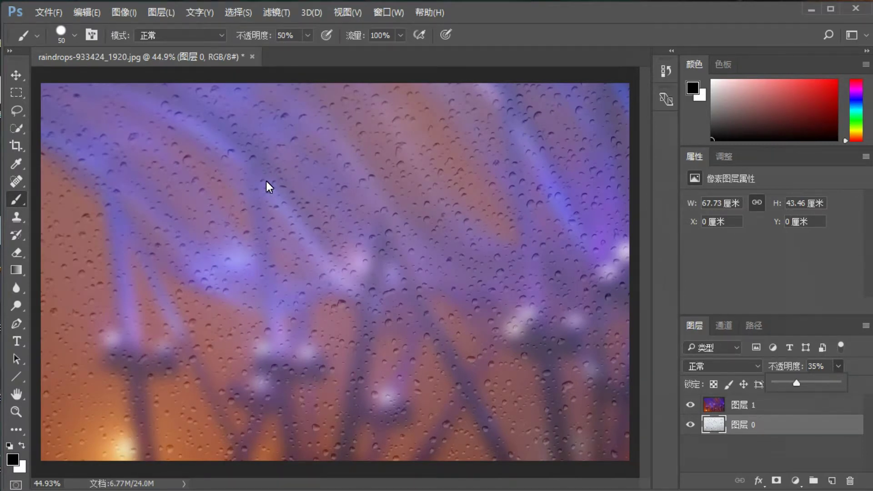
click(92, 23)
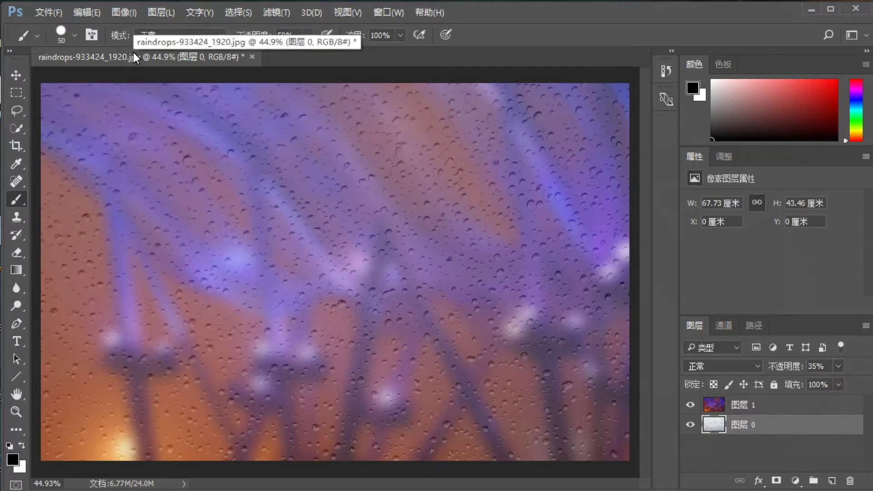
Step: Apply Levels to the raindrop layer with black input 129 and midtone 0.69
click(122, 13)
mouse_move(132, 49)
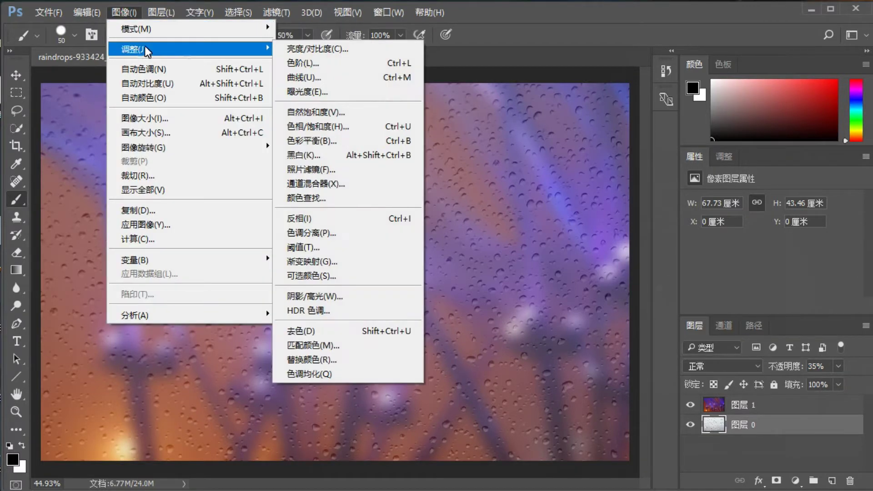
click(304, 63)
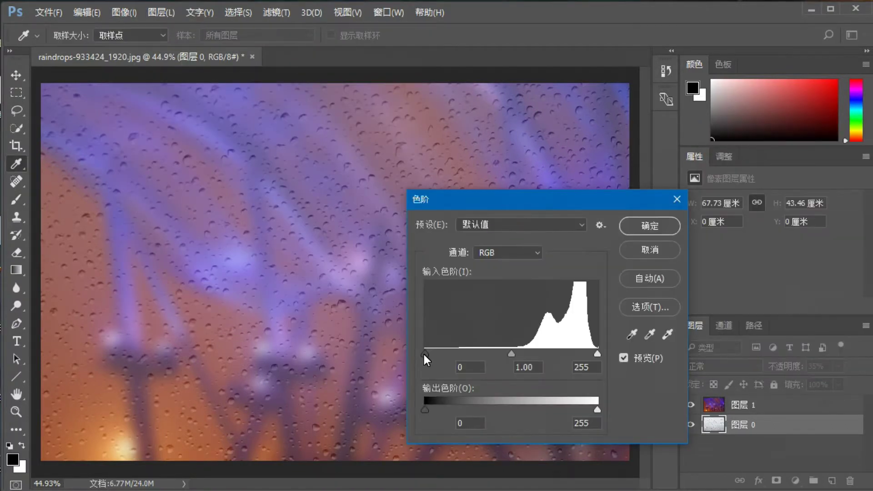
drag(424, 354, 513, 352)
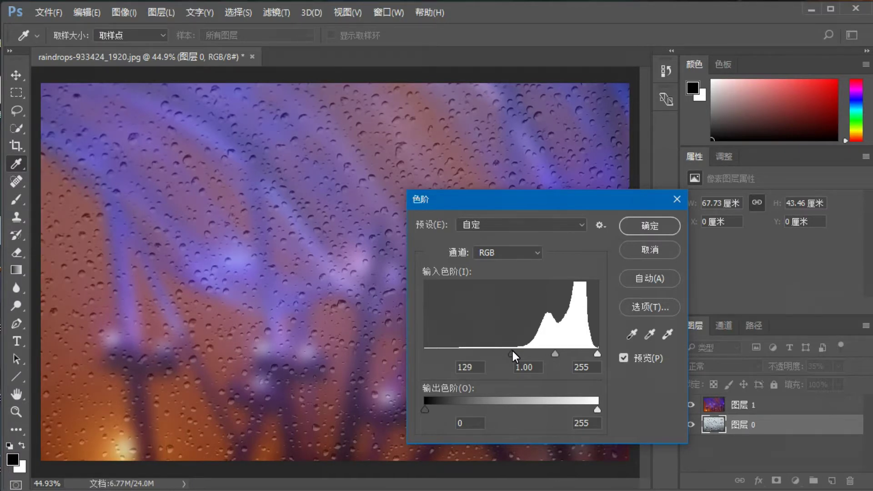
drag(555, 353, 565, 355)
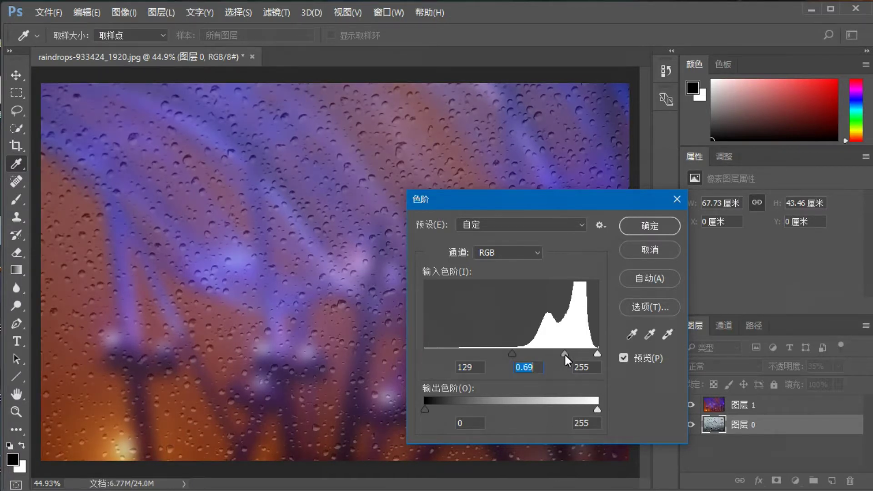
click(659, 230)
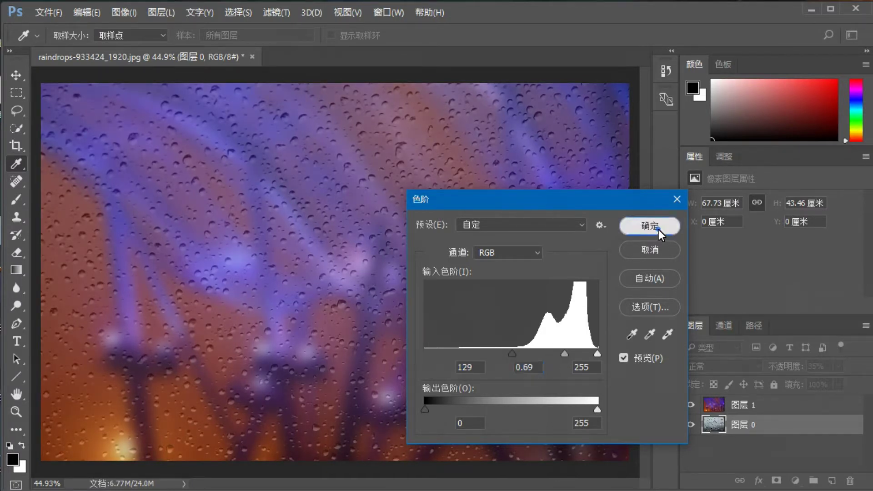
key(b)
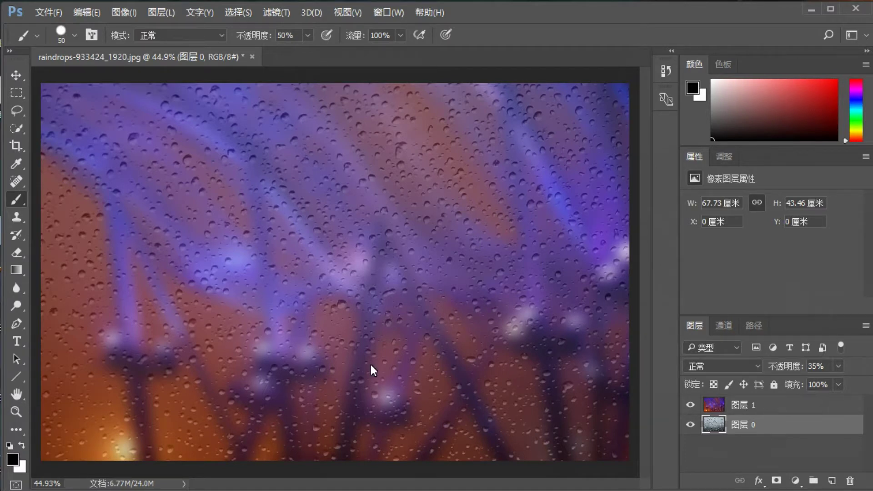
Step: Select the lights layer with Alt+] and add a new empty layer above it
key(alt+bracketright)
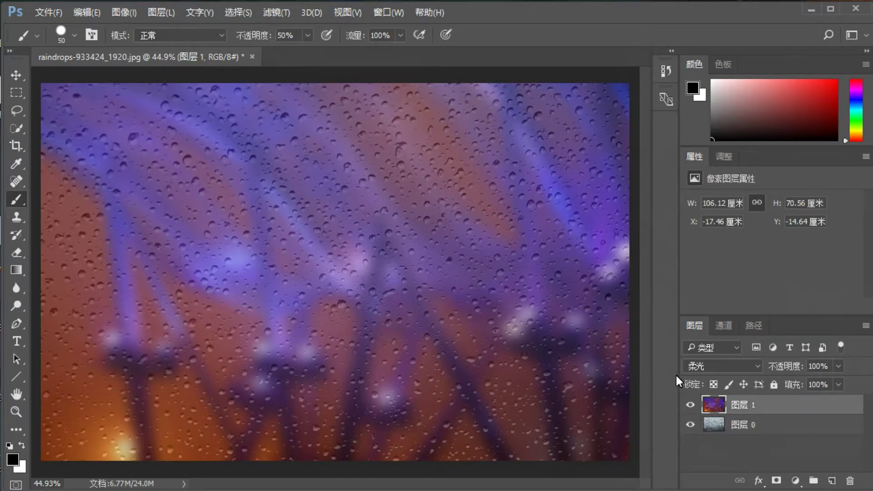
click(831, 481)
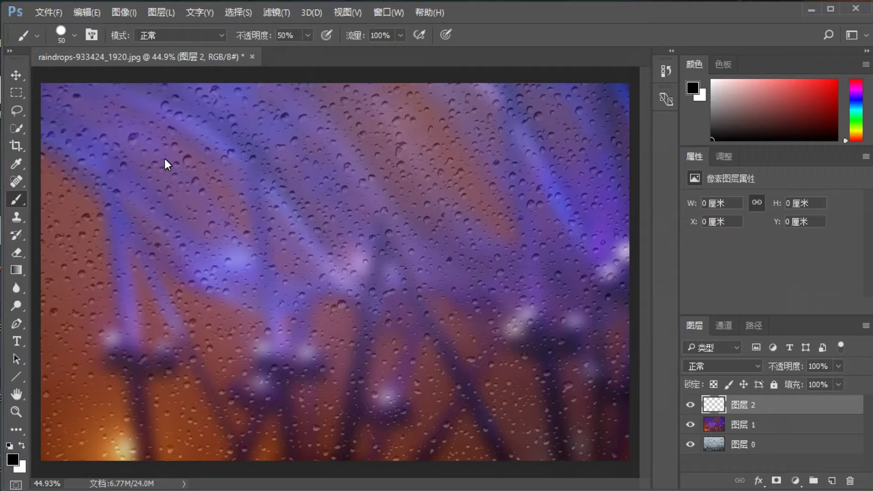
Step: Brush-paint the letters L, o, v and e in dark strokes across the canvas
mouse_move(165, 145)
mouse_down()
mouse_move(152, 210)
mouse_move(213, 262)
mouse_up()
mouse_move(307, 202)
mouse_down()
mouse_move(340, 268)
mouse_move(325, 213)
mouse_up()
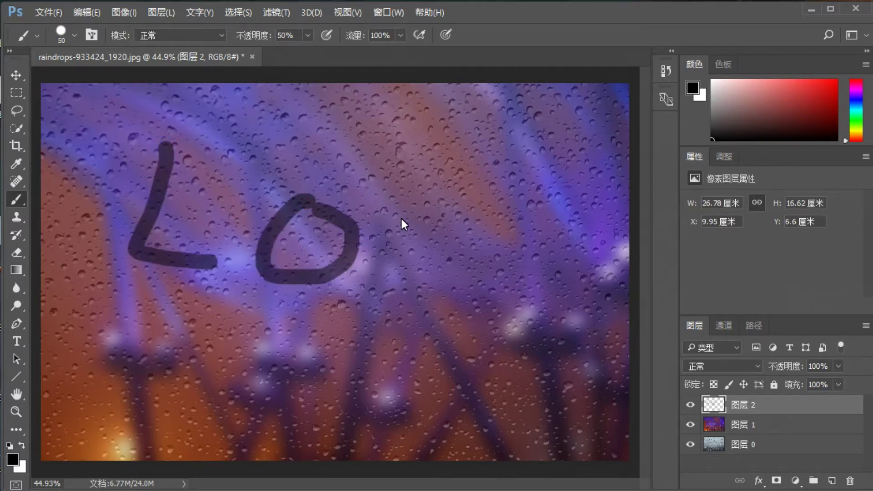
drag(400, 213, 478, 218)
drag(511, 250, 590, 274)
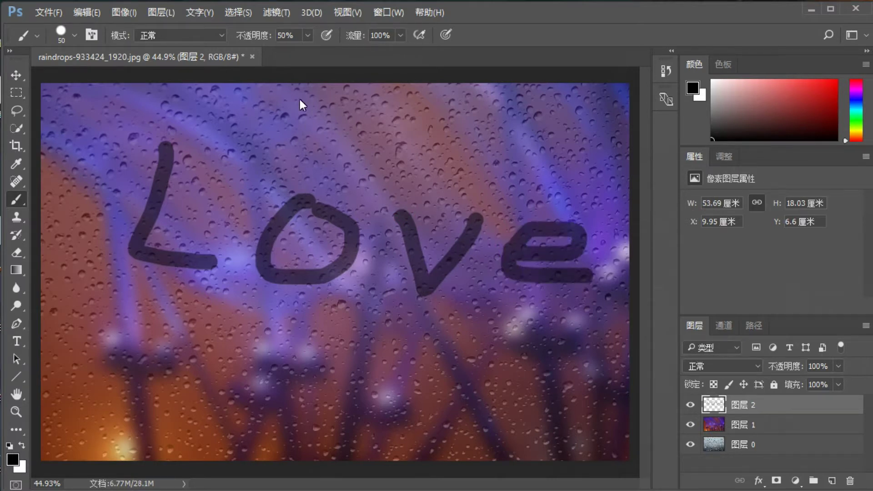
click(275, 14)
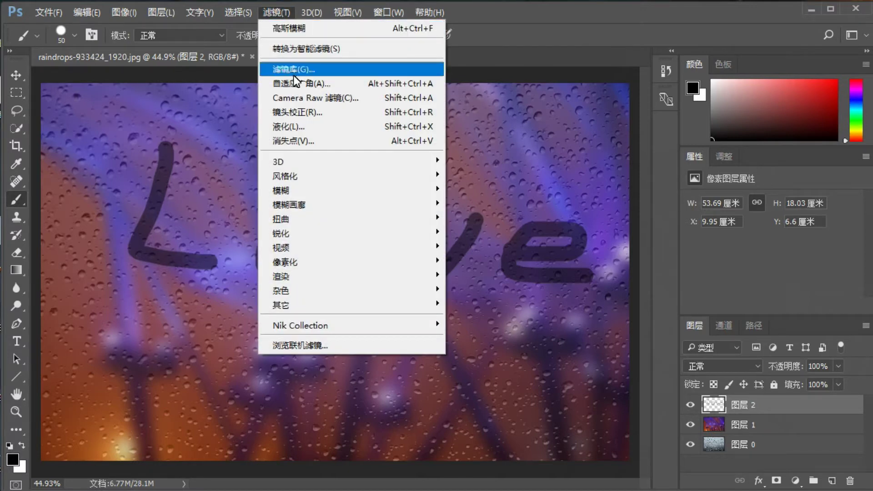
Step: In Liquify, warp small drips down from the bottoms of the L, o, v and e
click(302, 128)
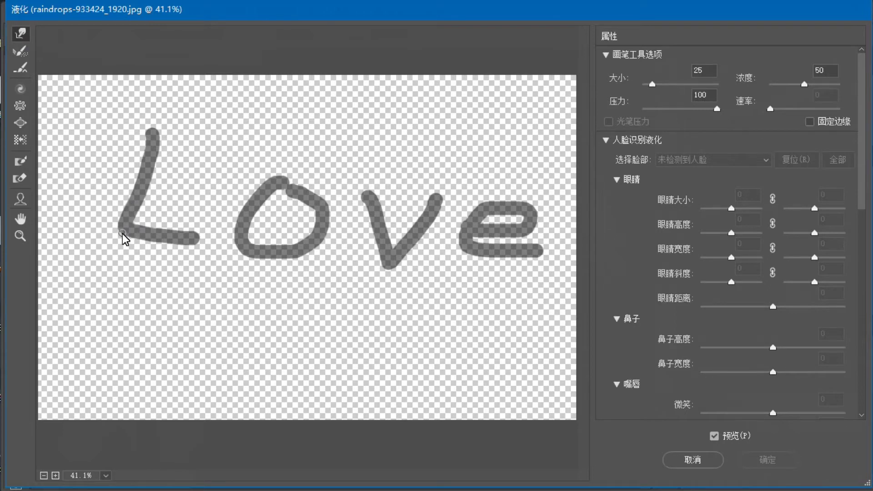
mouse_move(122, 230)
mouse_down()
mouse_move(119, 238)
mouse_move(159, 247)
mouse_up()
drag(178, 242, 177, 248)
drag(253, 254, 253, 261)
drag(272, 256, 271, 263)
drag(300, 252, 300, 259)
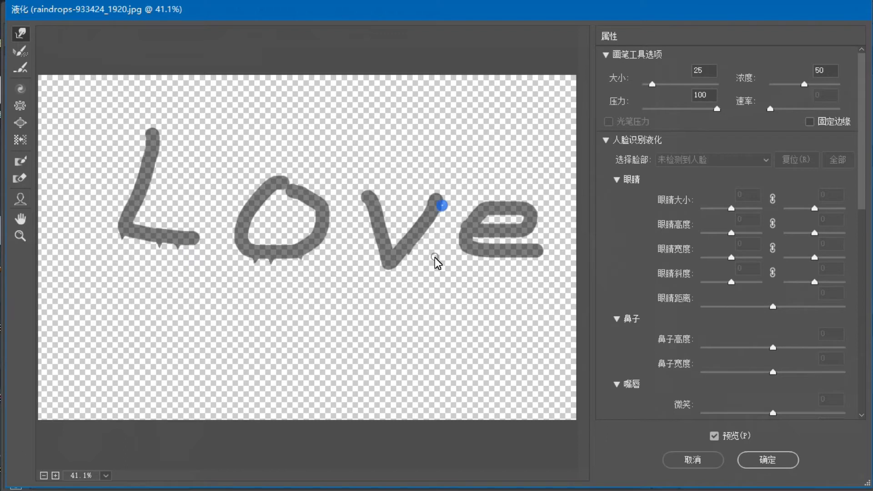
drag(400, 261, 399, 269)
drag(505, 256, 486, 260)
drag(537, 253, 537, 260)
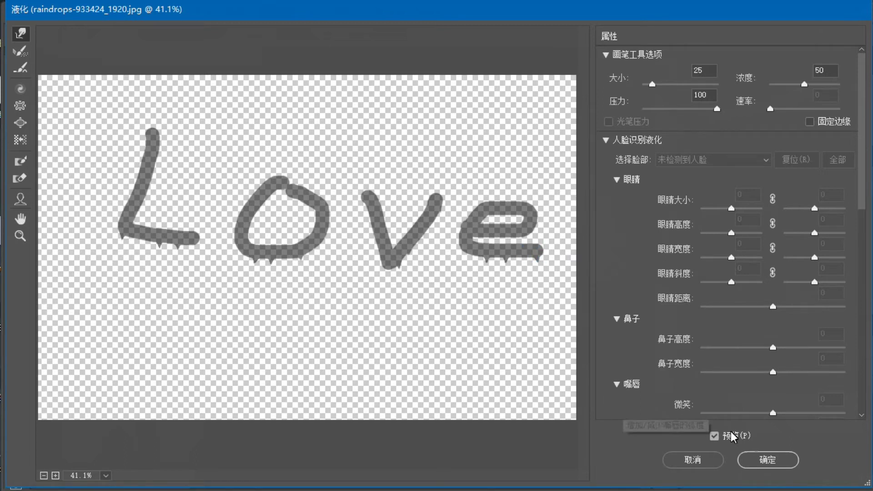
click(780, 462)
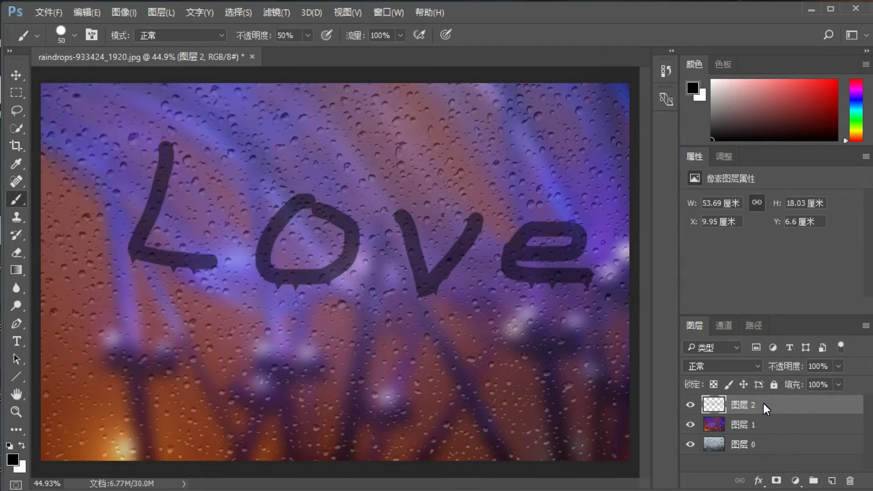
Step: Change the Love lettering layer's blend mode to Soft Light
click(760, 364)
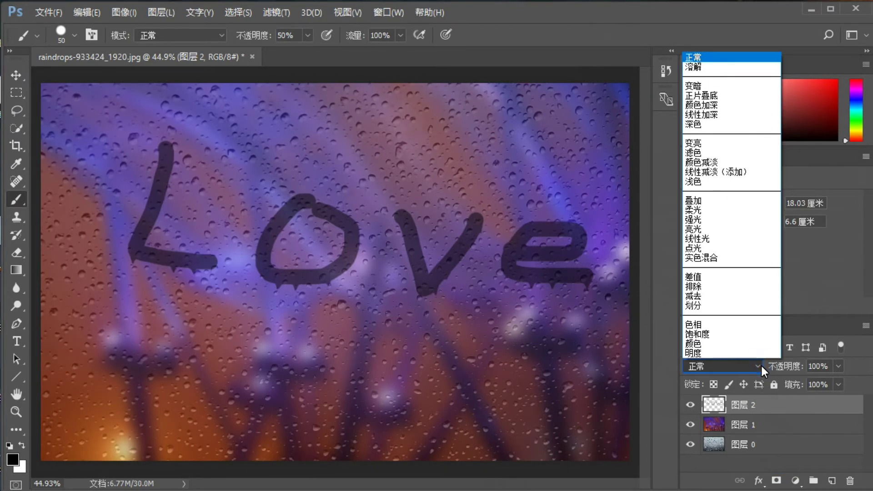
click(719, 213)
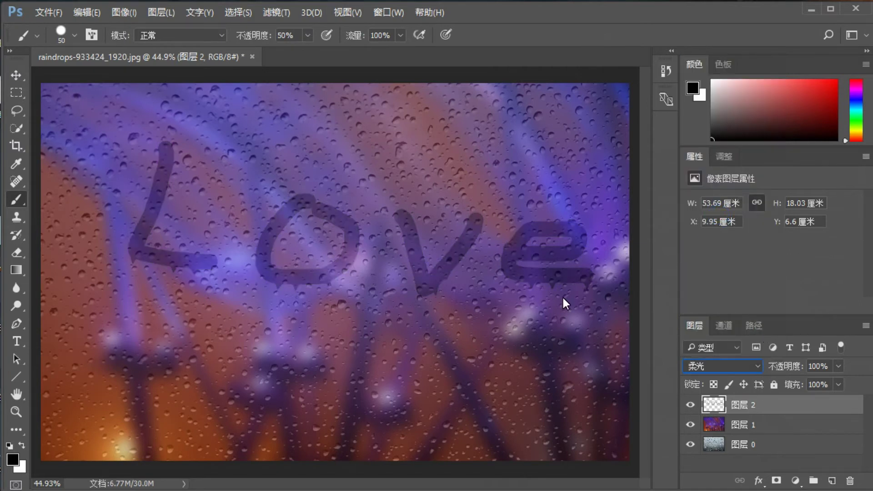